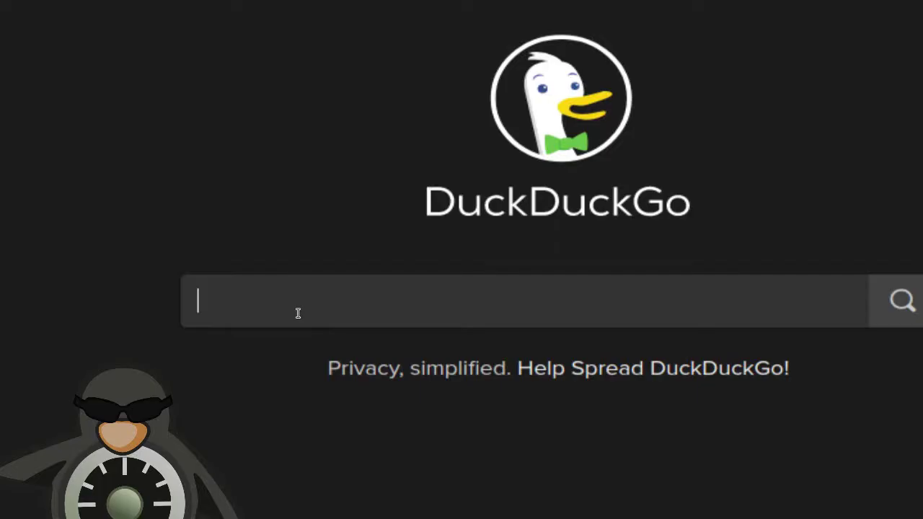
# Search DuckDuckGo for 'motores de videojuegos'
pyautogui.write('motor')
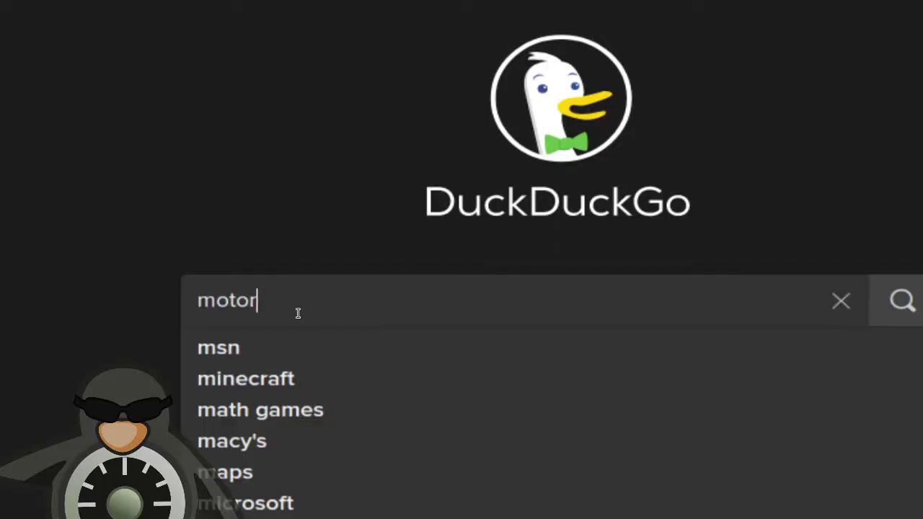
pyautogui.write('es de videojuegos linux')
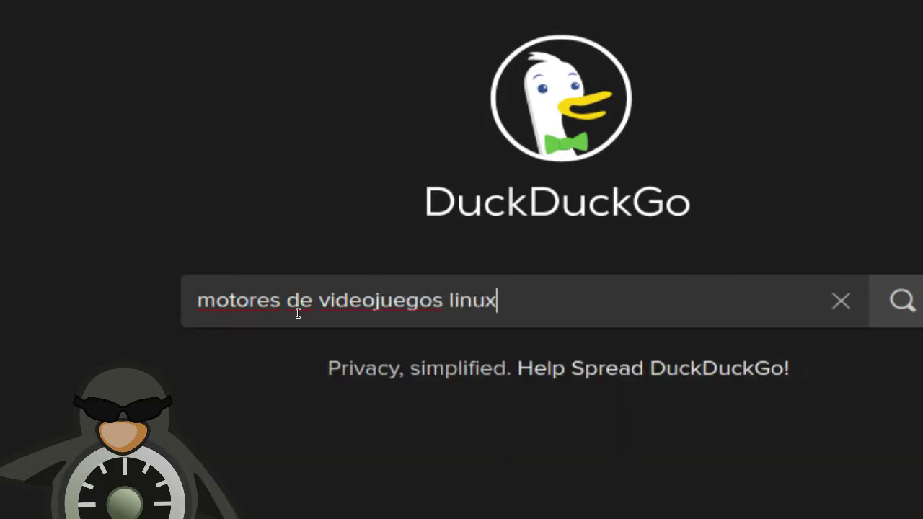
pyautogui.press('Return')
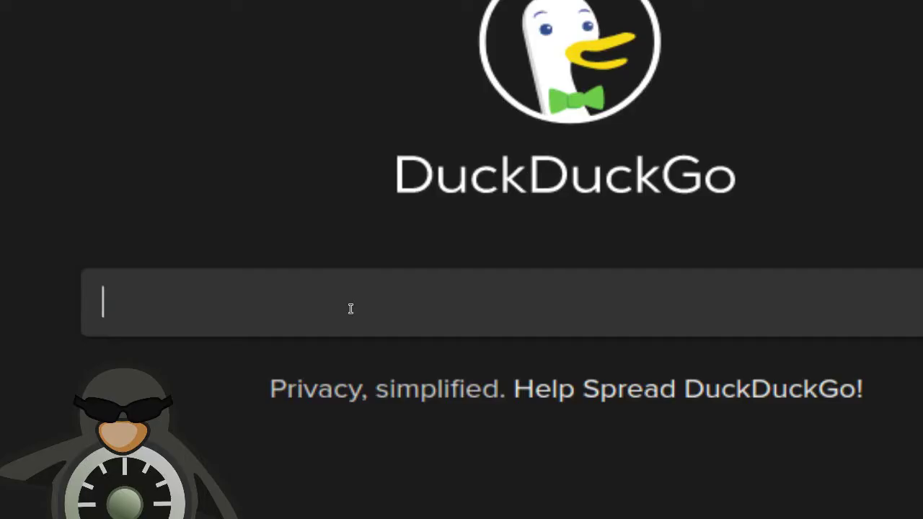
# Search DuckDuckGo for 'unity android export error'
pyautogui.write('unity andro')
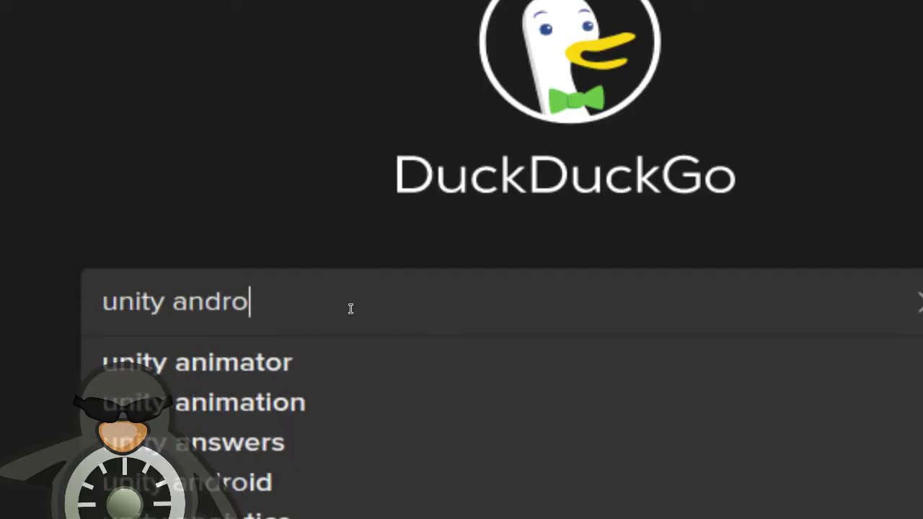
pyautogui.write('id export error')
pyautogui.press('Return')
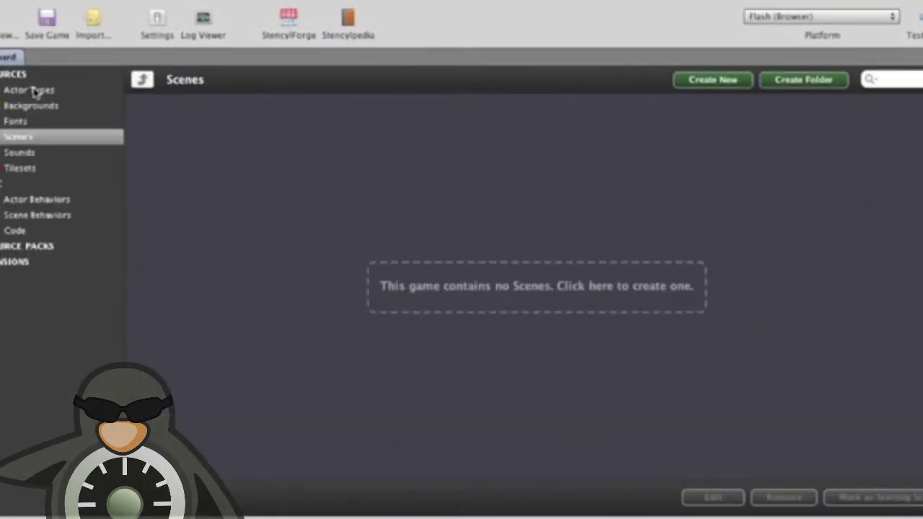
# Create a new Stencyl actor type named Dude from the Actor Types list
pyautogui.click(33, 92)
pyautogui.click(493, 284)
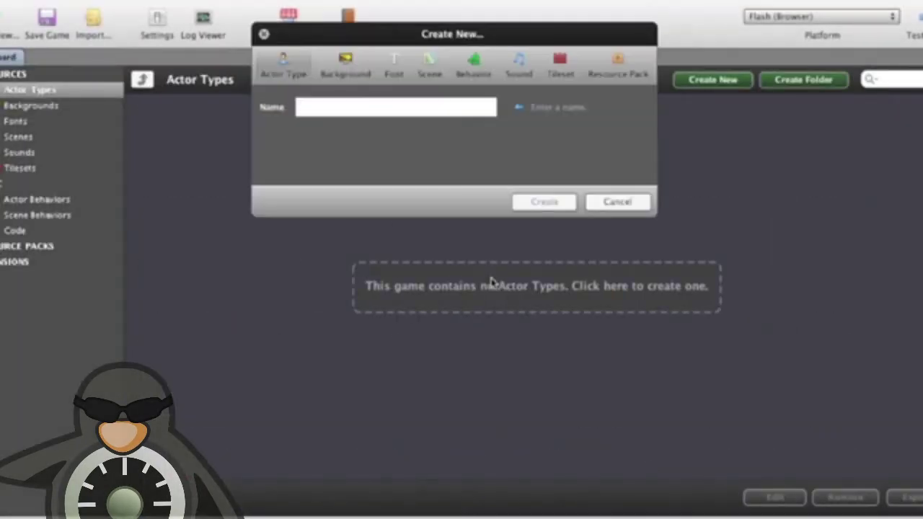
pyautogui.click(544, 203)
pyautogui.click(465, 306)
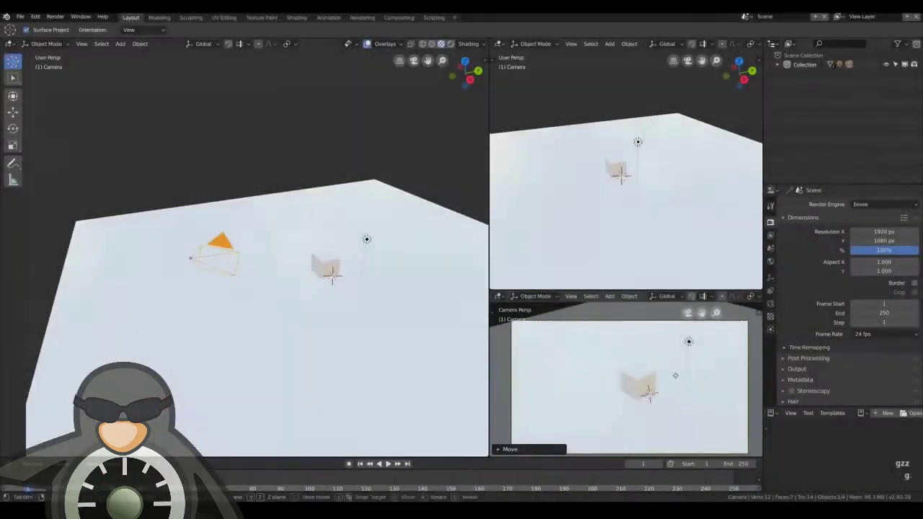
# Reframe the camera and duplicate the cube twice along the floor
pyautogui.press('g')
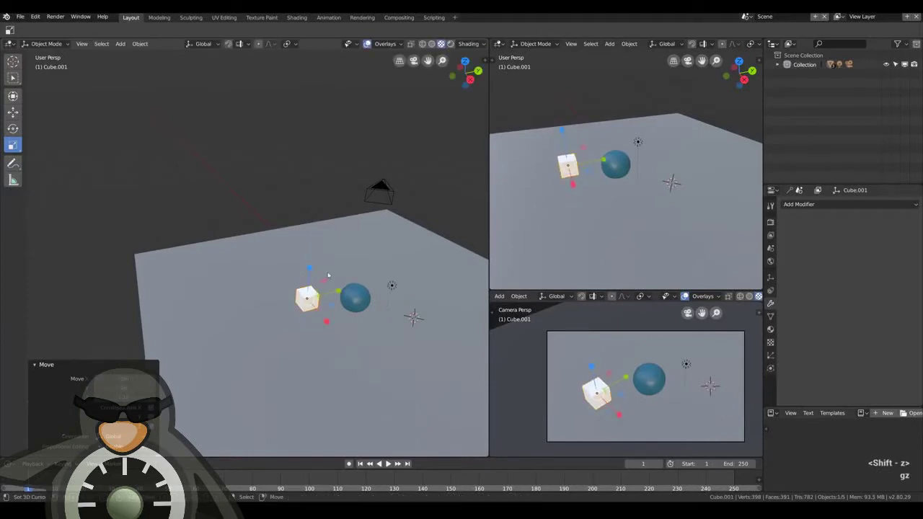
pyautogui.hotkey('shift', 'd')
pyautogui.hotkey('shift', 'z')
pyautogui.click(414, 282)
pyautogui.hotkey('shift', 'd')
pyautogui.hotkey('shift', 'z')
pyautogui.click(465, 291)
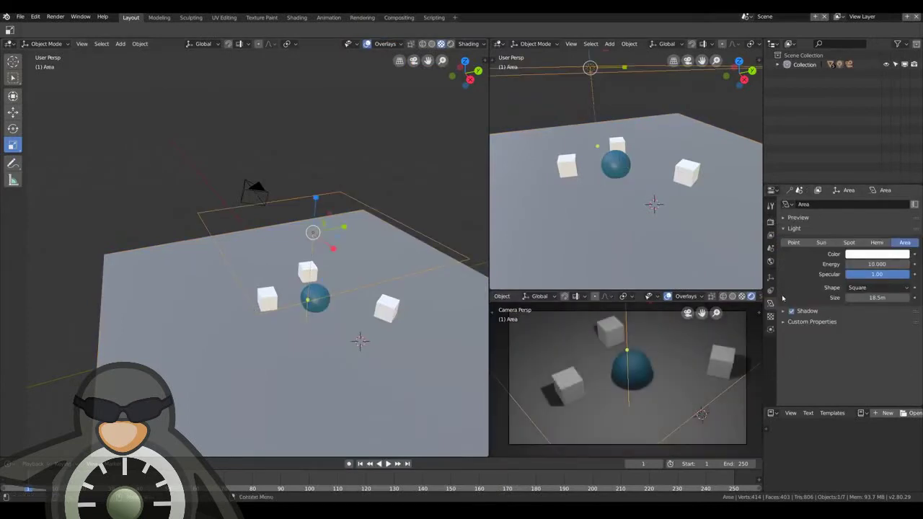
# Turn on Soft Shadows in the render settings
pyautogui.click(770, 222)
pyautogui.scroll(-3, 829, 302)
pyautogui.click(799, 331)
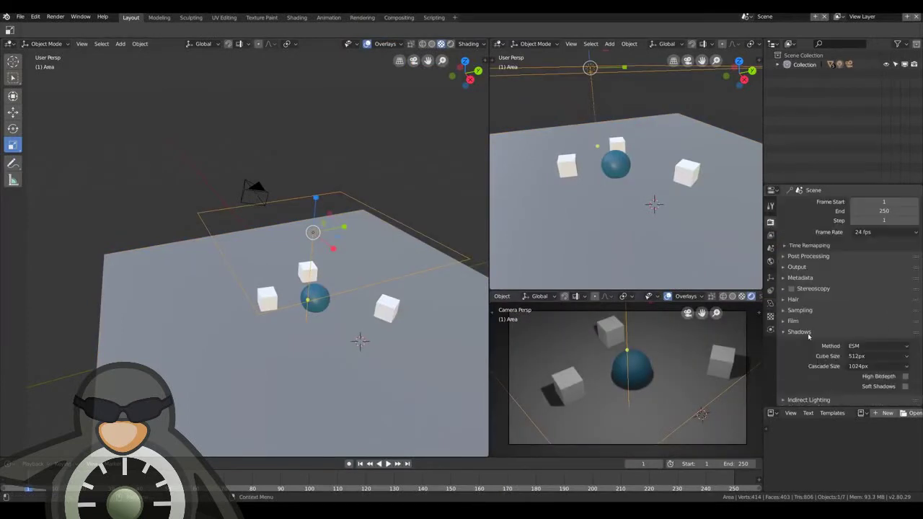
pyautogui.scroll(-1, 808, 335)
pyautogui.click(905, 372)
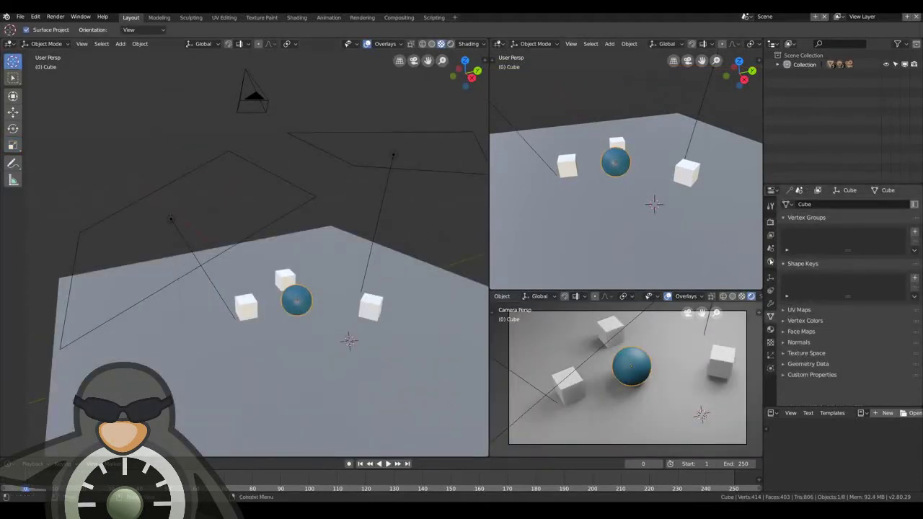
# Place the 3D cursor beside the right cube and save as gamedev_vlog_01_3.blend
pyautogui.click(770, 248)
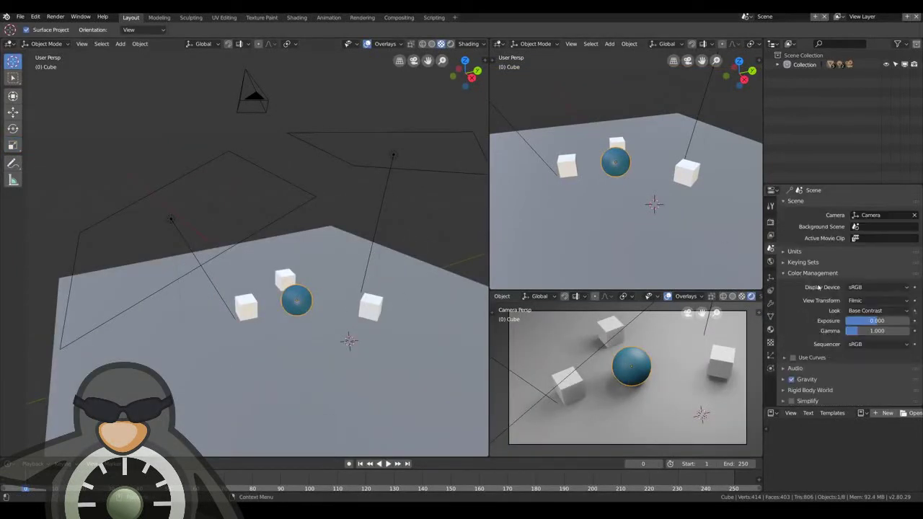
pyautogui.keyDown('shift'); pyautogui.rightClick(739, 355); pyautogui.keyUp('shift')
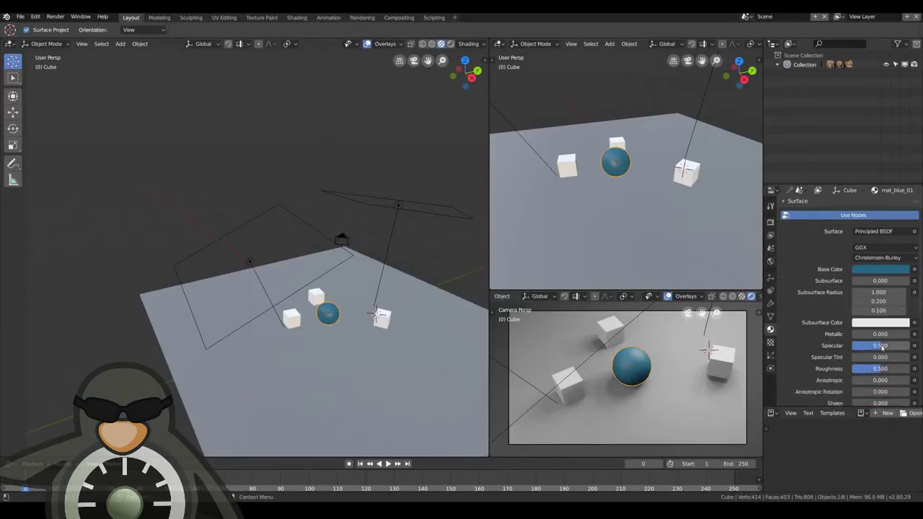
pyautogui.hotkey('ctrl', 'shift', 's')
pyautogui.write('obj_pieza')
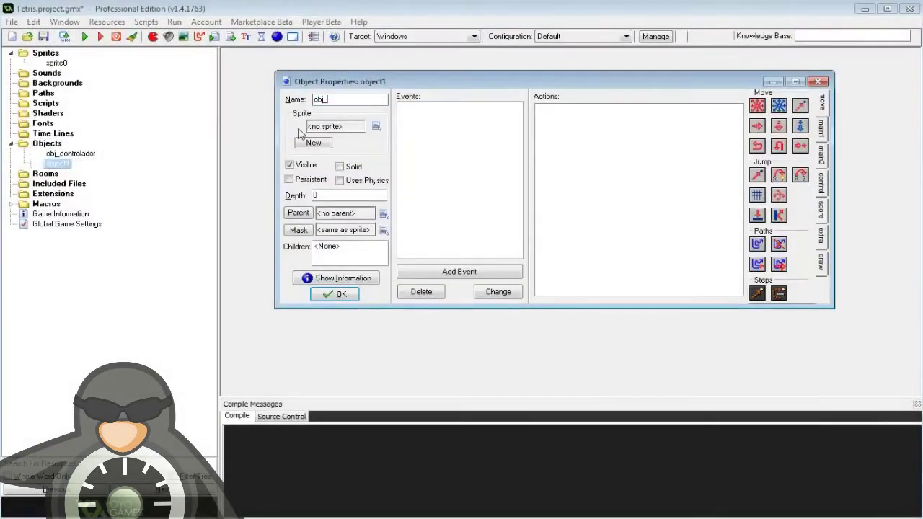
# Confirm the name obj_pieza, reopen its properties, and pick light cyan as the colour
pyautogui.press('Return')
pyautogui.doubleClick(75, 165)
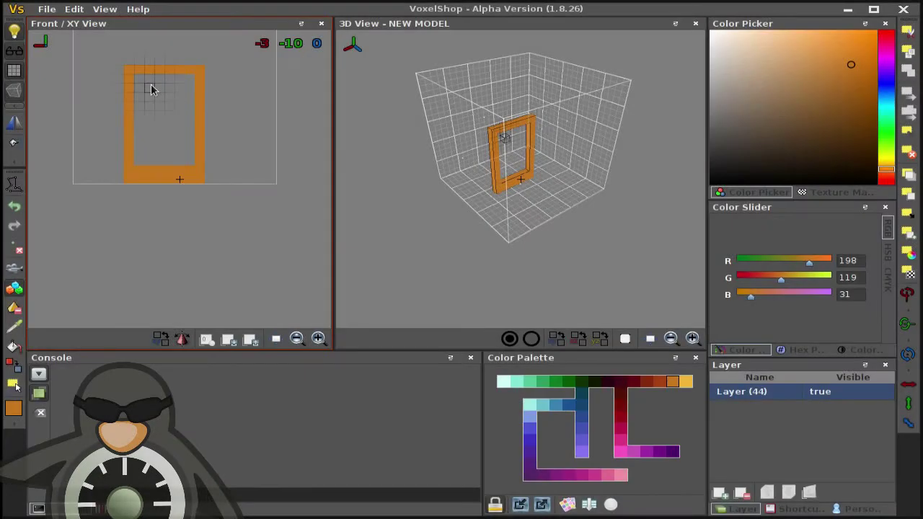
pyautogui.click(504, 382)
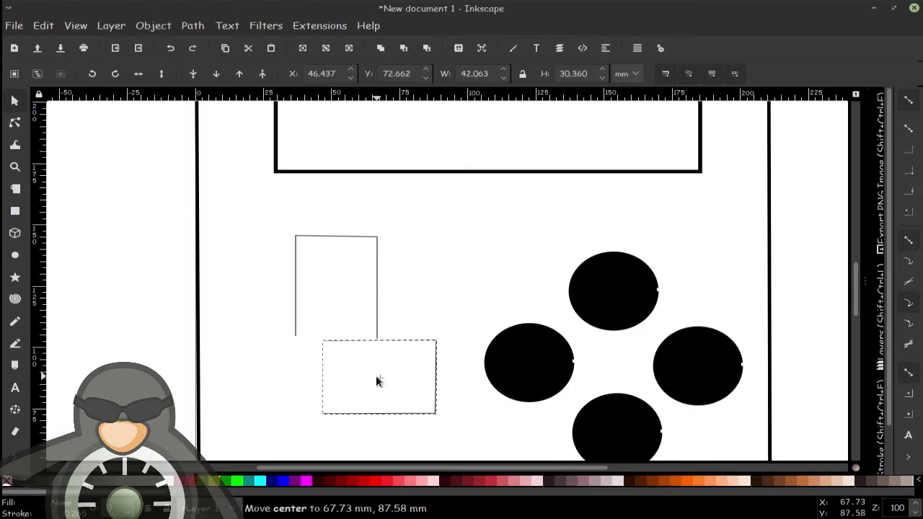
# Rotate and position rectangles into a cross-shaped D-pad beside the round buttons
pyautogui.moveTo(376, 381); pyautogui.dragTo(391, 336)
pyautogui.click(392, 336)
pyautogui.scroll(-2, 258, 344)
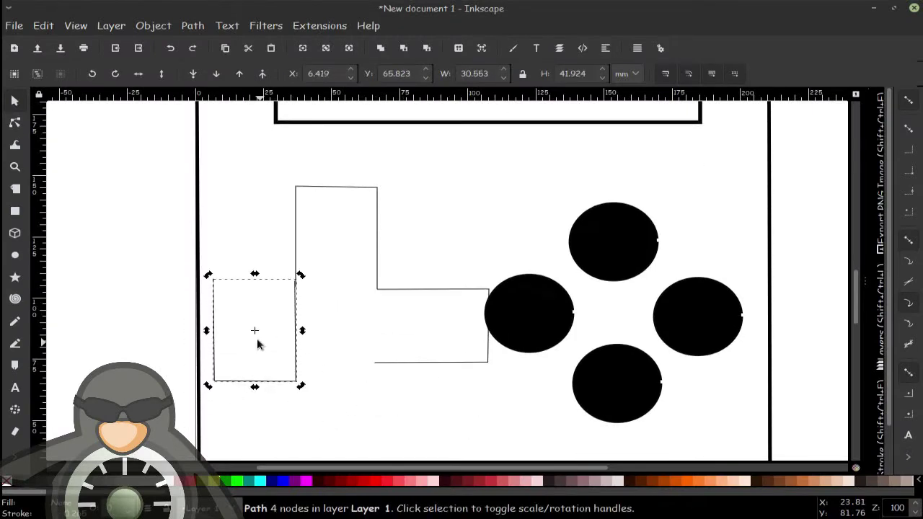
pyautogui.click(436, 408)
pyautogui.scroll(-2, 528, 299)
pyautogui.moveTo(485, 333); pyautogui.dragTo(181, 259)
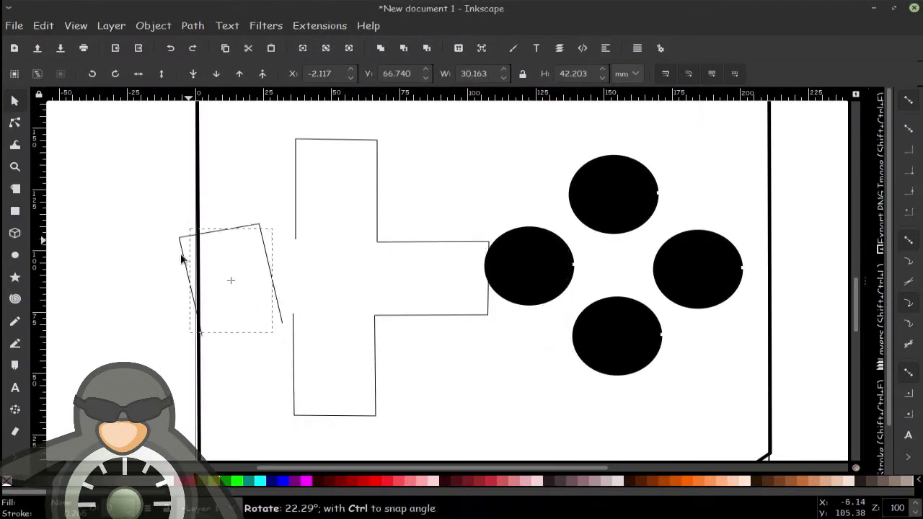
pyautogui.moveTo(286, 259); pyautogui.dragTo(294, 263)
# Zoom out and fill the Gameboy body with bright green
pyautogui.press('-')
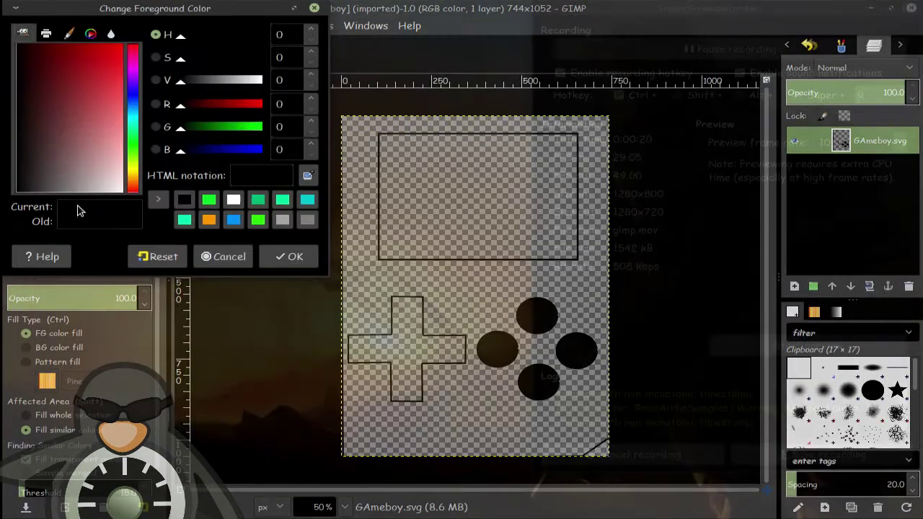
pyautogui.click(292, 256)
pyautogui.click(383, 274)
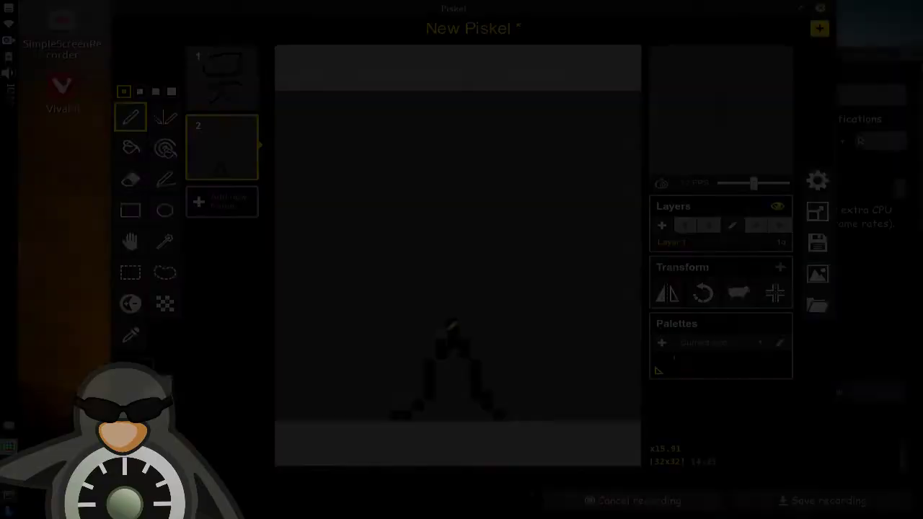
# Draw the stick figure's body line and head in frame 2, then duplicate it as frame 3
pyautogui.moveTo(452, 326); pyautogui.dragTo(441, 199)
pyautogui.moveTo(436, 209); pyautogui.dragTo(461, 199)
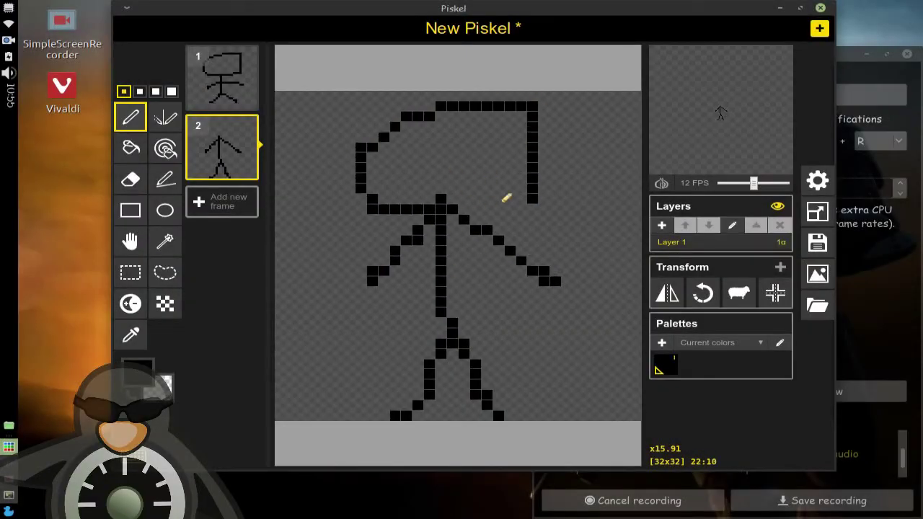
pyautogui.moveTo(417, 160)
pyautogui.mouseDown()
pyautogui.moveTo(417, 135)
pyautogui.moveTo(431, 189)
pyautogui.mouseUp()
pyautogui.click(250, 168)
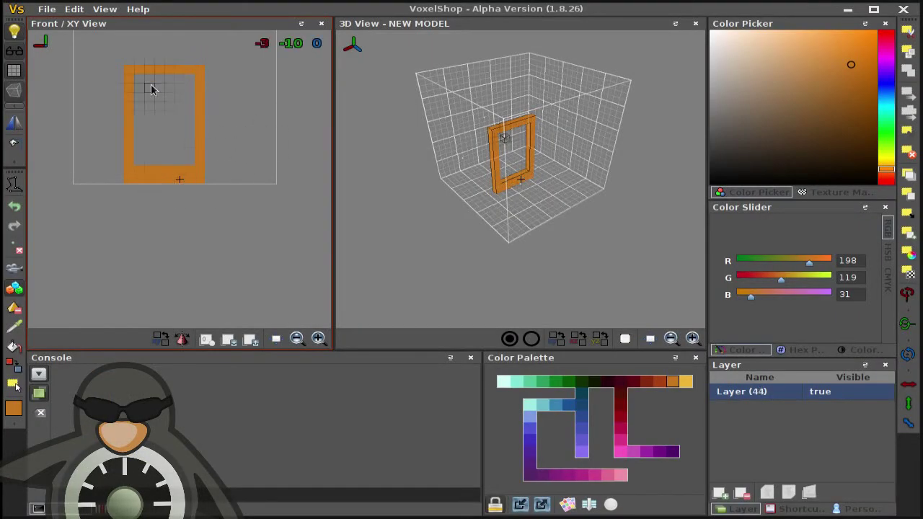
# Pick the light cyan palette swatch and resume drawing in the Front/XY view
pyautogui.click(503, 382)
pyautogui.click(159, 181)
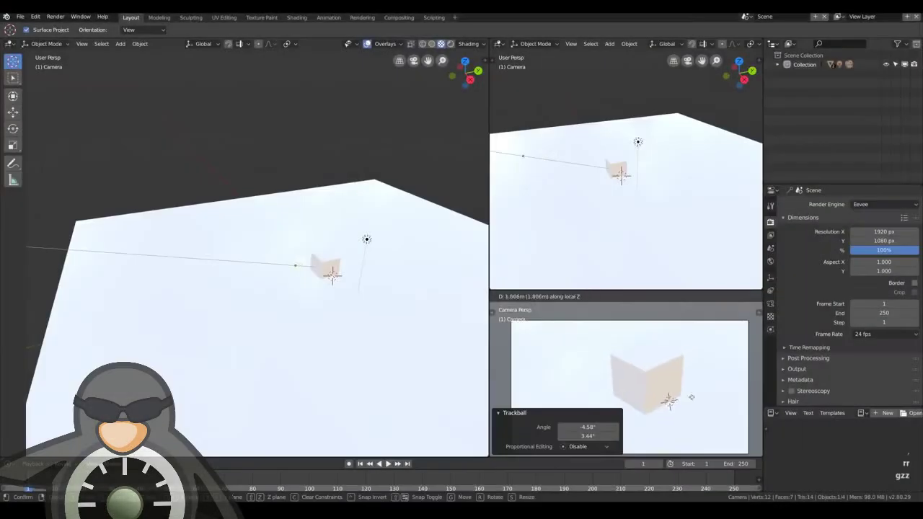
pyautogui.click(691, 397)
pyautogui.press('r')
pyautogui.press('r')
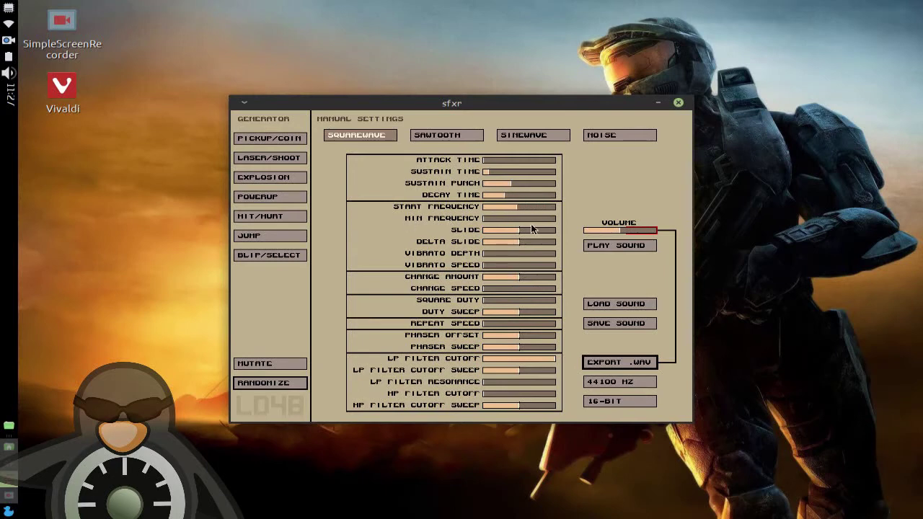
# Raise vibrato speed to about half, then try coin, laser, explosion, powerup, hit, jump and blip presets
pyautogui.click(520, 265)
pyautogui.click(262, 138)
pyautogui.click(262, 139)
pyautogui.click(265, 160)
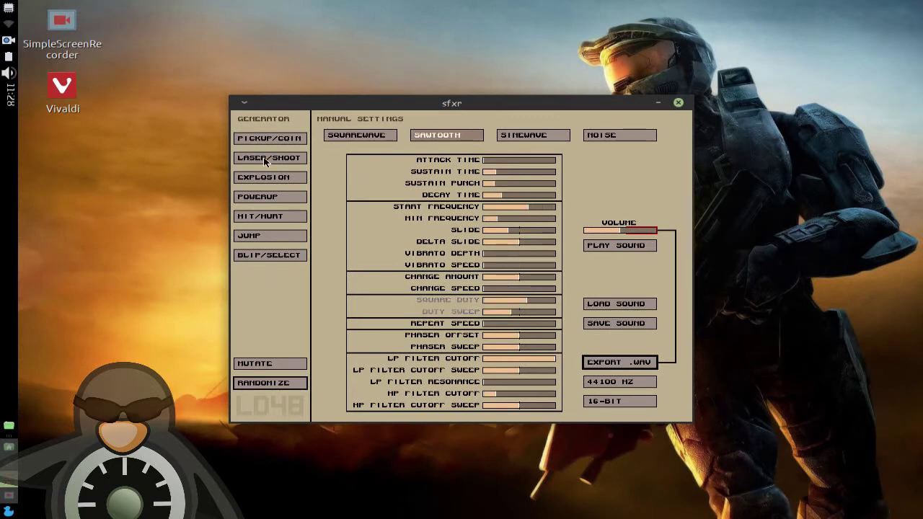
pyautogui.click(266, 160)
pyautogui.click(293, 178)
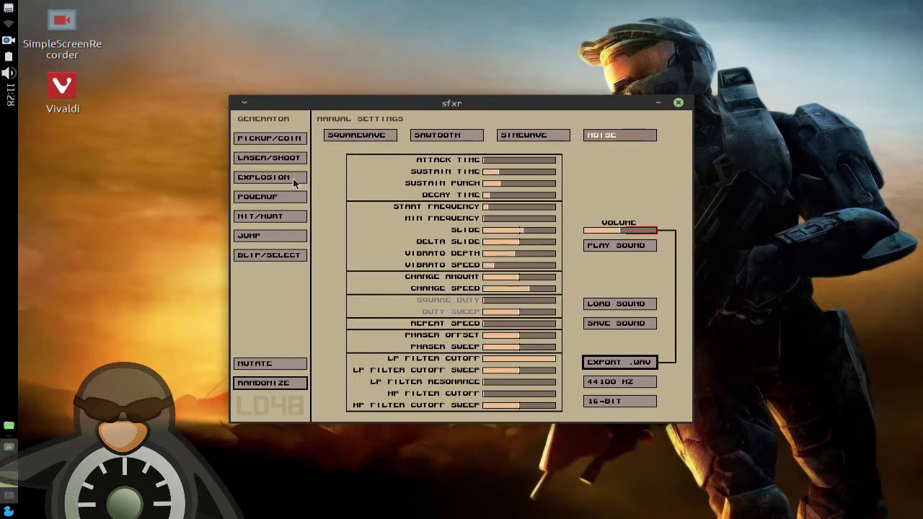
pyautogui.click(293, 178)
pyautogui.click(287, 196)
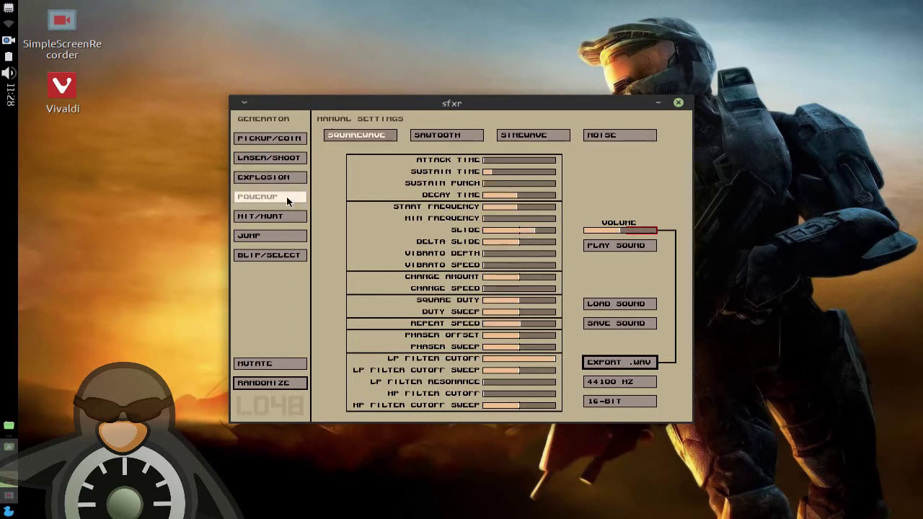
pyautogui.click(287, 211)
pyautogui.click(287, 210)
pyautogui.click(287, 212)
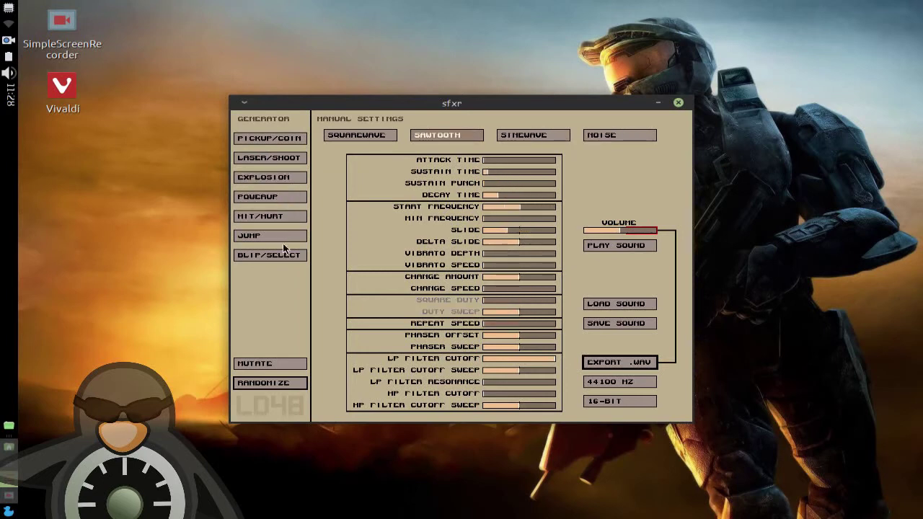
pyautogui.click(282, 238)
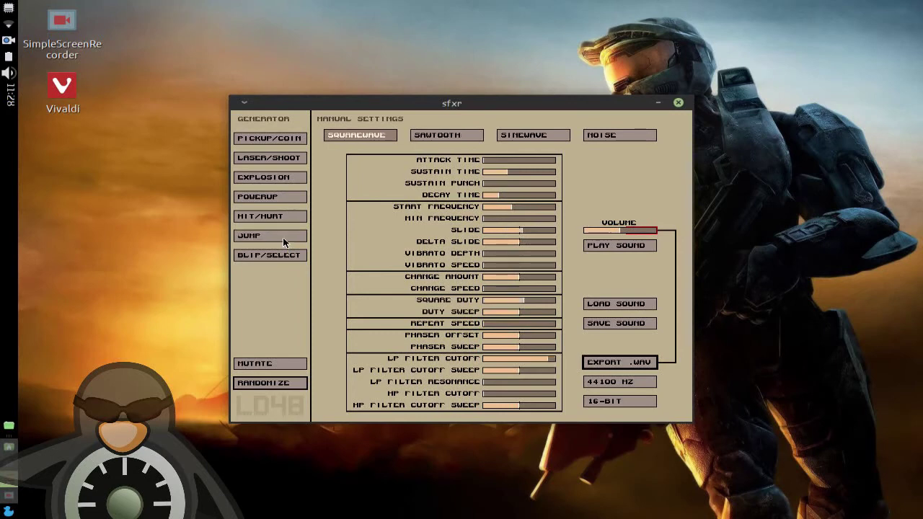
pyautogui.click(284, 257)
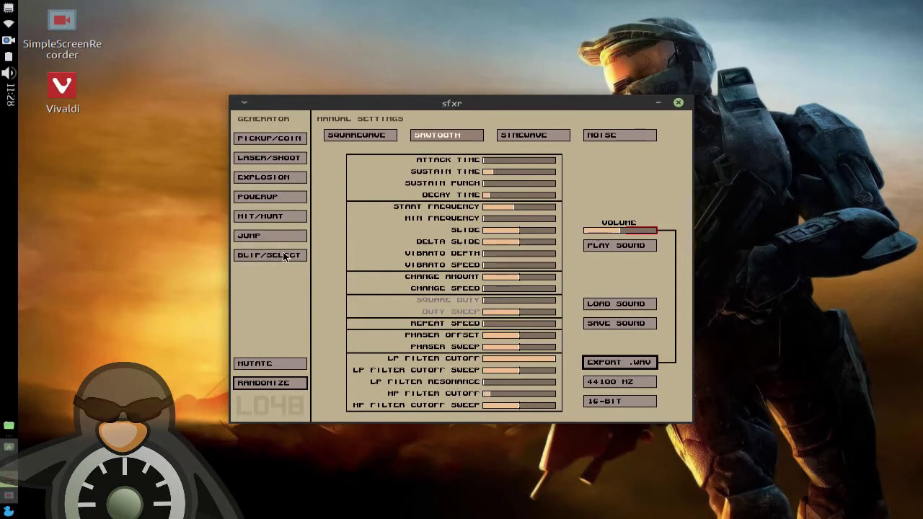
pyautogui.click(284, 257)
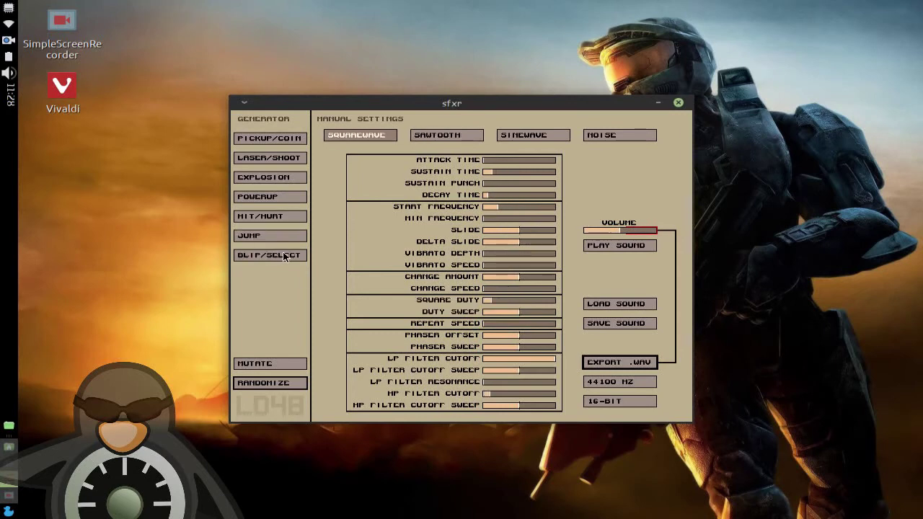
# Randomize the sound parameters ten times, then generate two Powerup sounds
pyautogui.click(285, 383)
pyautogui.click(286, 383)
pyautogui.click(285, 383)
pyautogui.click(286, 384)
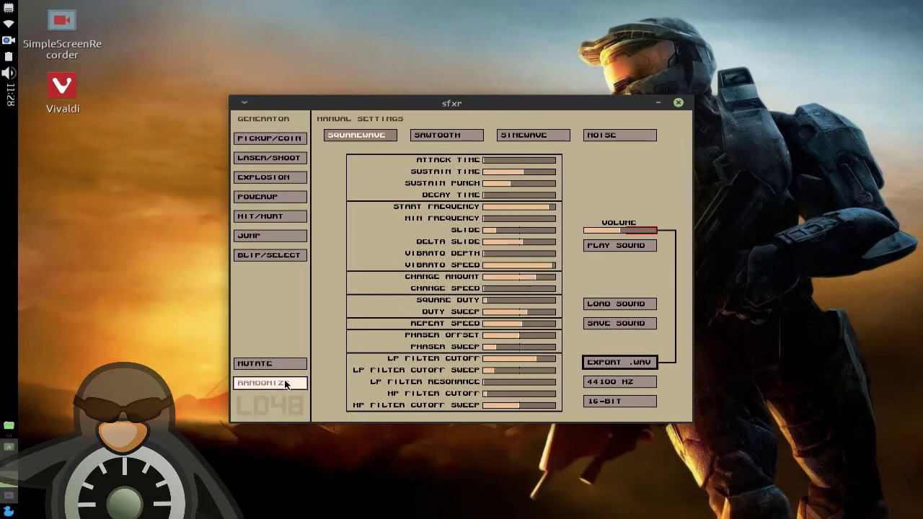
pyautogui.click(286, 383)
pyautogui.click(286, 383)
pyautogui.click(286, 383)
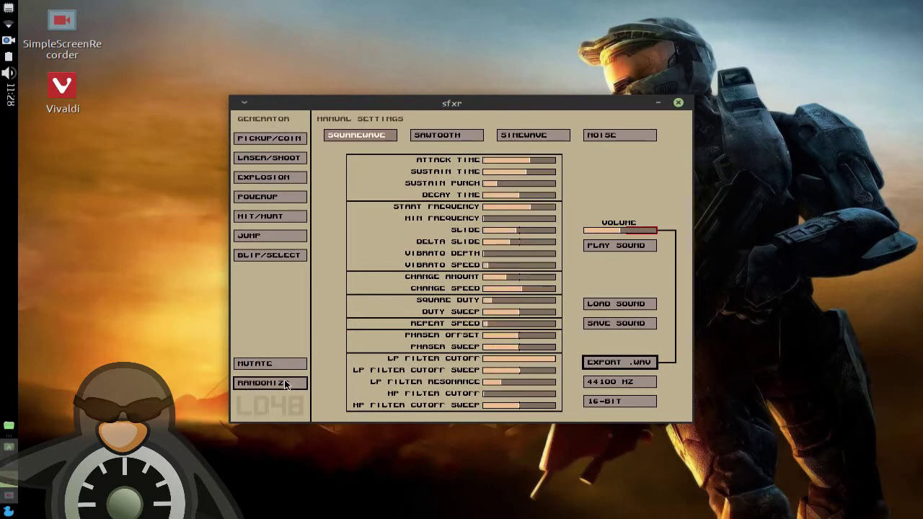
pyautogui.click(286, 384)
pyautogui.click(286, 385)
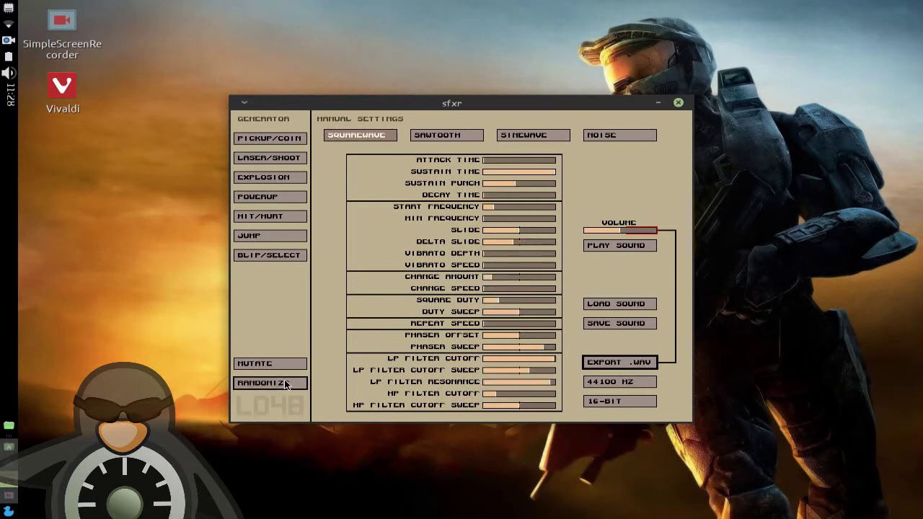
pyautogui.click(286, 385)
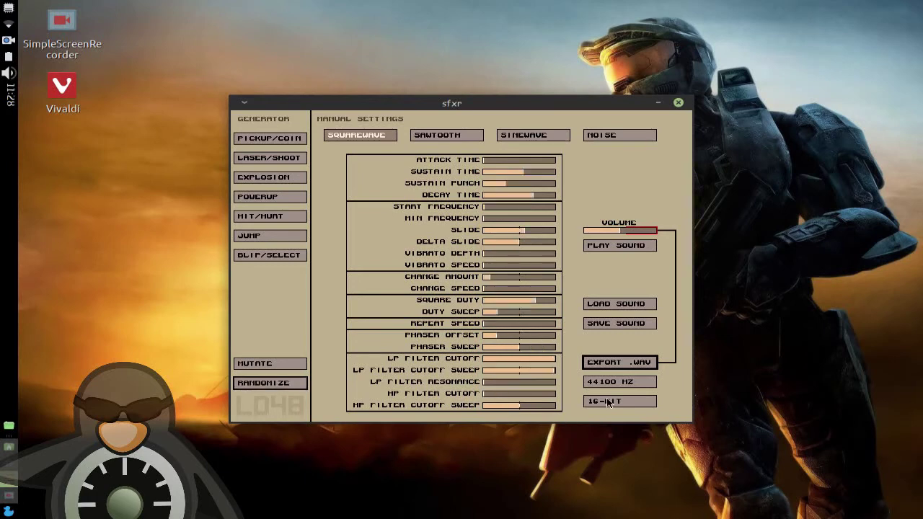
pyautogui.click(280, 205)
pyautogui.click(280, 201)
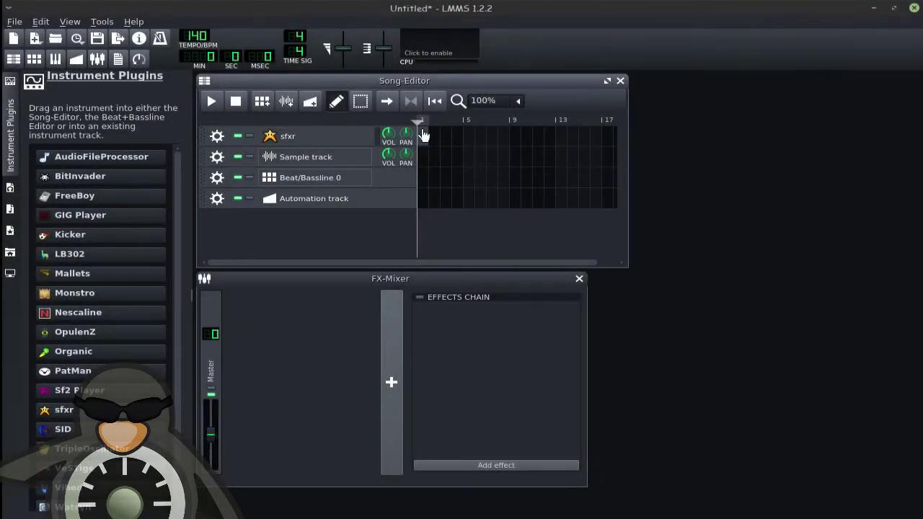
# Draw a seven-note melody in the sfxr track's piano roll
pyautogui.doubleClick(423, 133)
pyautogui.click(261, 188)
pyautogui.click(295, 235)
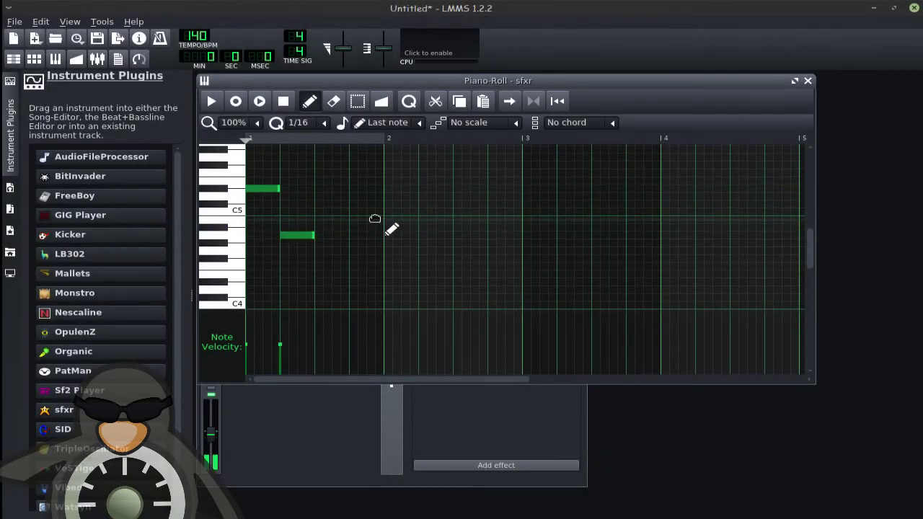
pyautogui.click(352, 204)
pyautogui.click(395, 188)
pyautogui.click(438, 244)
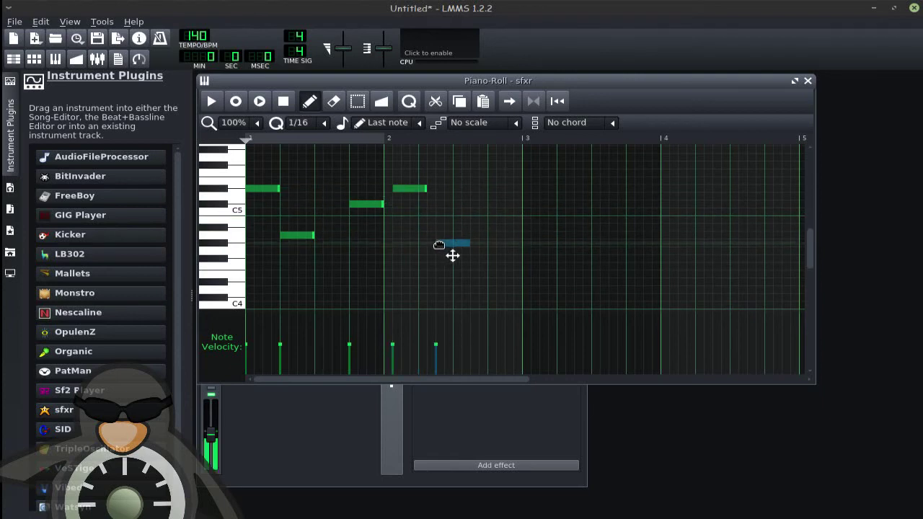
pyautogui.click(482, 228)
pyautogui.click(525, 211)
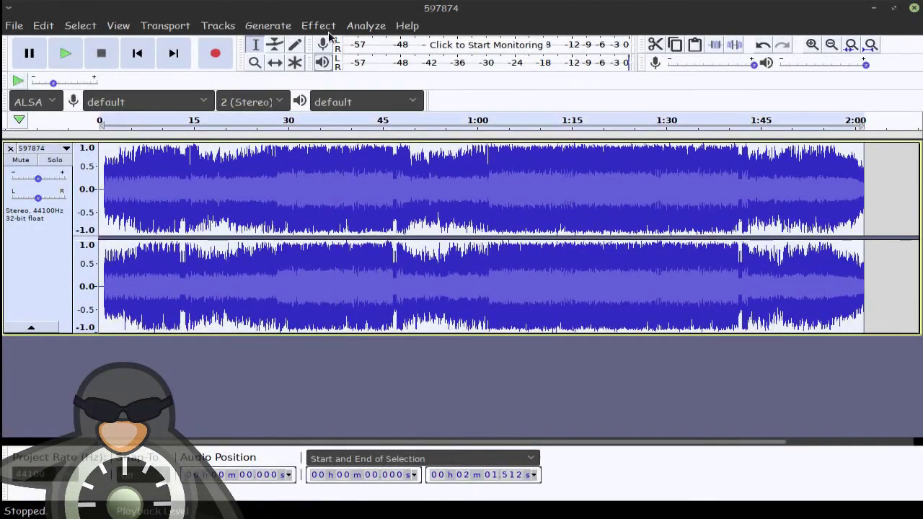
# Speed up the Audacity song with Change Speed set to 1.226
pyautogui.click(318, 25)
pyautogui.click(402, 188)
pyautogui.moveTo(457, 233); pyautogui.dragTo(478, 232)
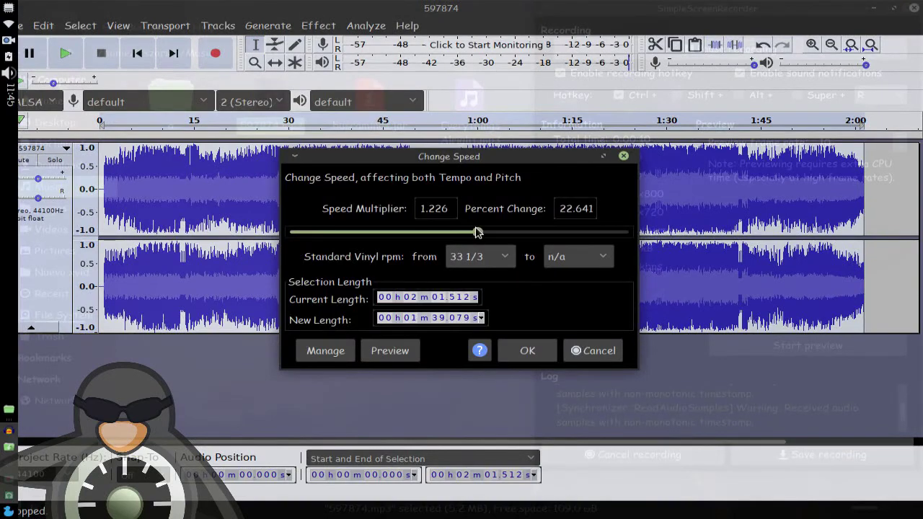
pyautogui.click(517, 345)
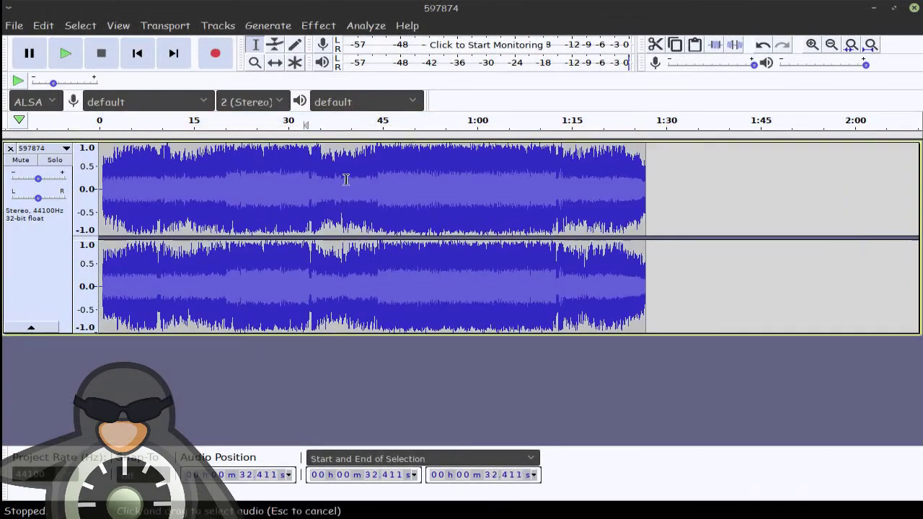
# Select the audio from 32.4 to 60.0 seconds and choose the Change Pitch effect
pyautogui.moveTo(303, 217); pyautogui.dragTo(477, 289)
pyautogui.click(318, 25)
pyautogui.click(396, 171)
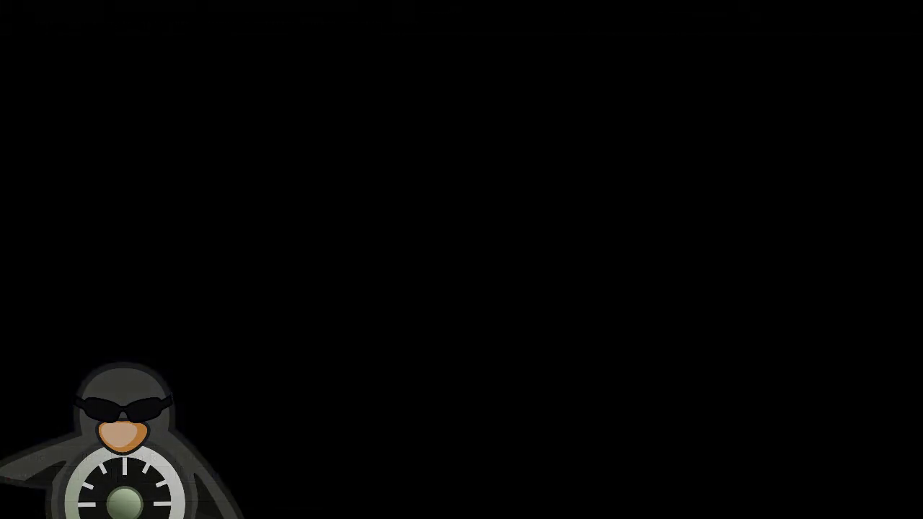